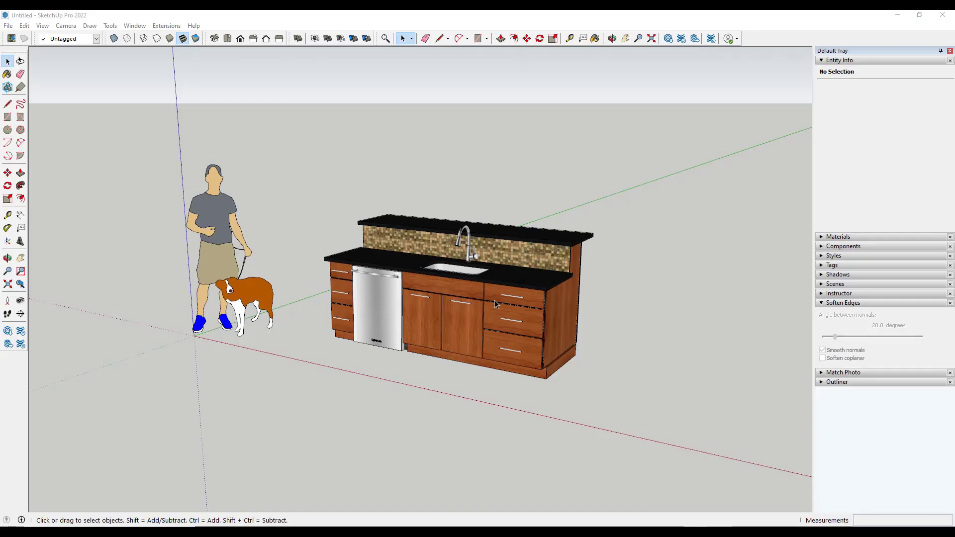
# - Select the kitchen island and test flipping it front-to-back, left-right and upside down, restoring each
pyautogui.click(497, 304)
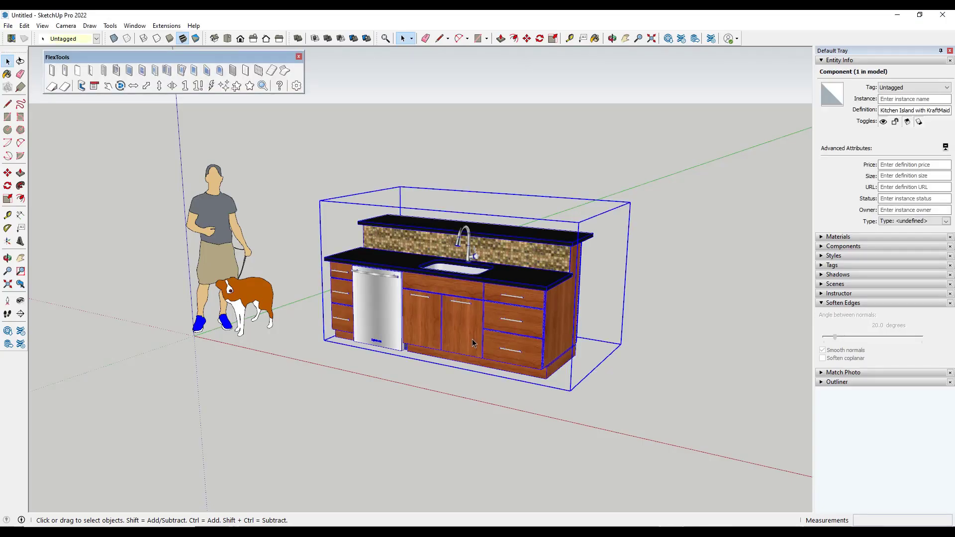
pyautogui.click(147, 87)
pyautogui.click(148, 89)
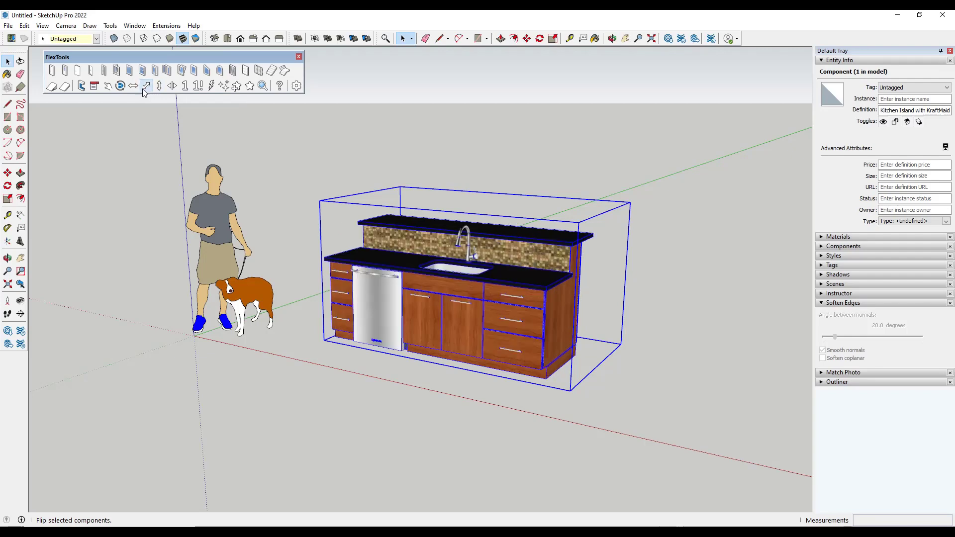
pyautogui.click(133, 87)
pyautogui.click(133, 87)
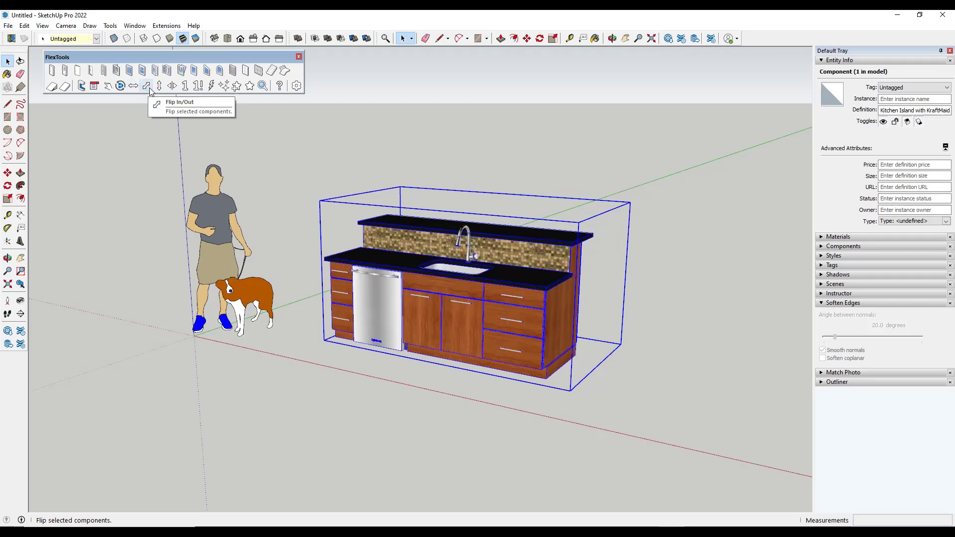
pyautogui.click(147, 87)
pyautogui.click(147, 87)
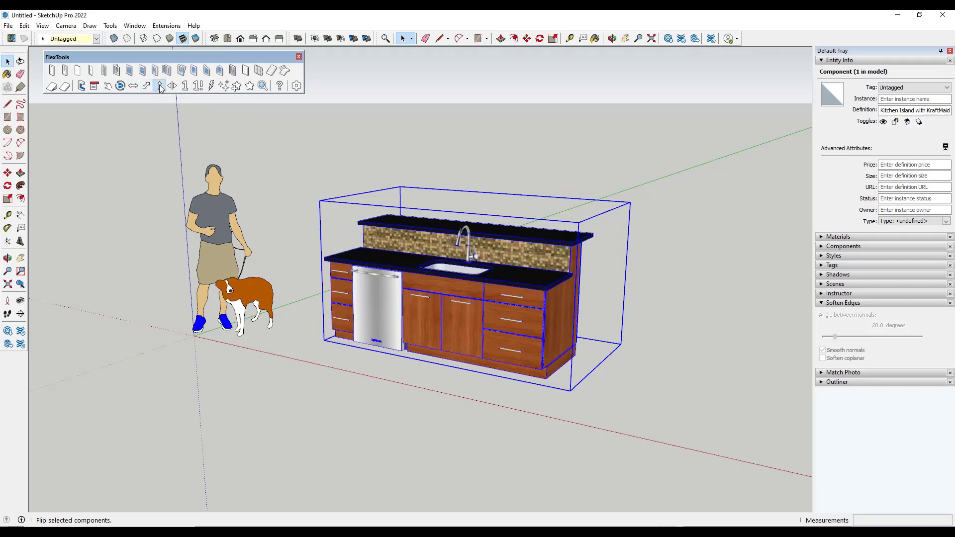
pyautogui.click(159, 86)
pyautogui.click(158, 87)
# - Mirror and flip the island once more, restoring it, then deselect it
pyautogui.scroll(3, 333, 190)
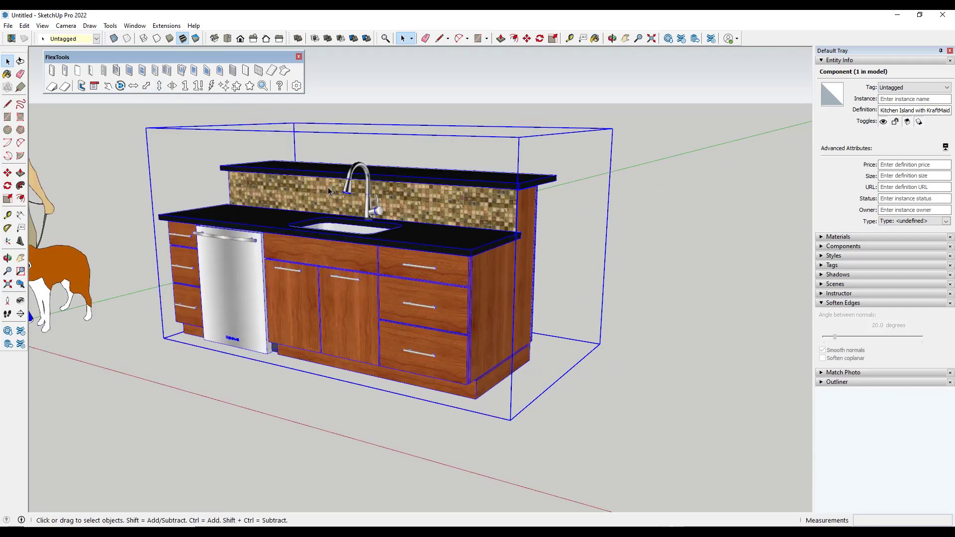
pyautogui.click(133, 86)
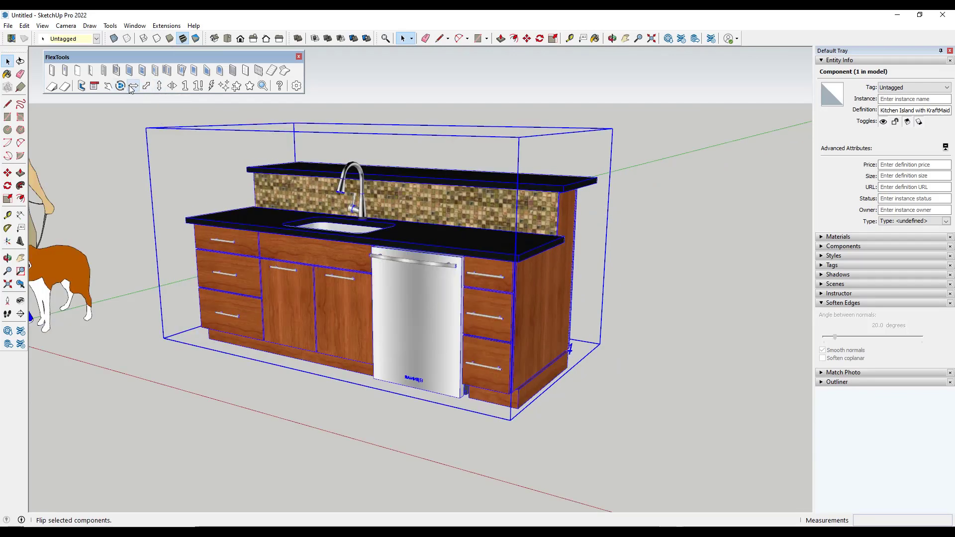
pyautogui.click(133, 87)
pyautogui.click(146, 87)
pyautogui.click(146, 87)
pyautogui.rightClick(371, 238)
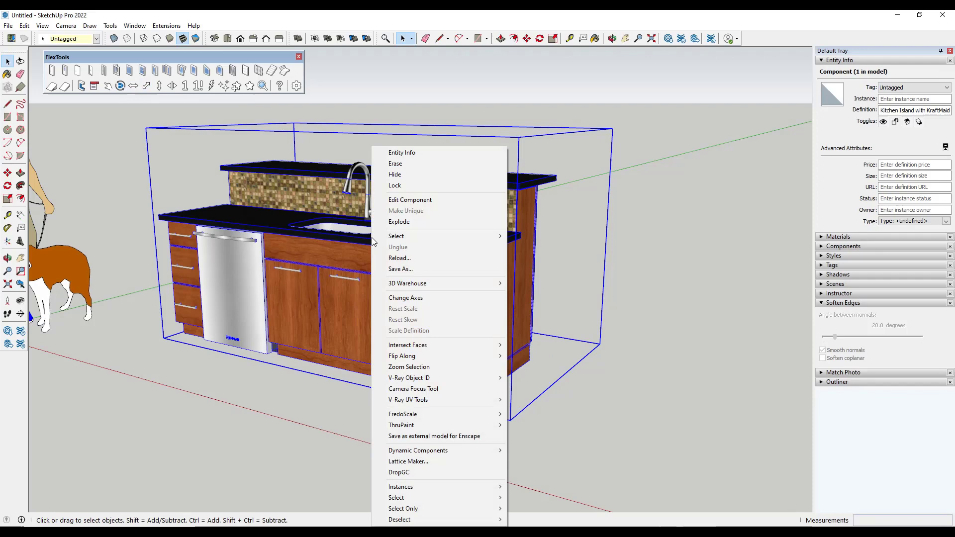
pyautogui.click(761, 183)
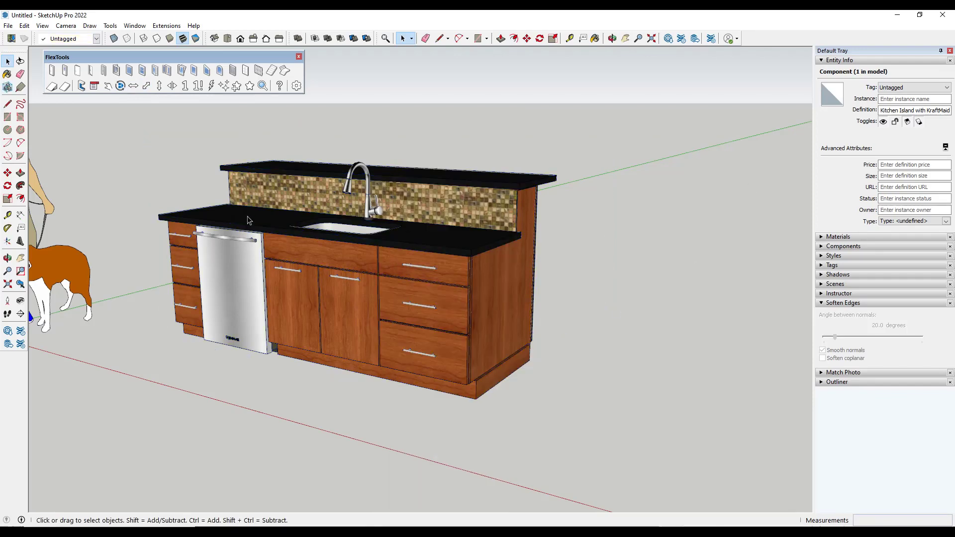
pyautogui.scroll(-3, 161, 203)
pyautogui.scroll(-2, 161, 203)
pyautogui.scroll(3, 599, 222)
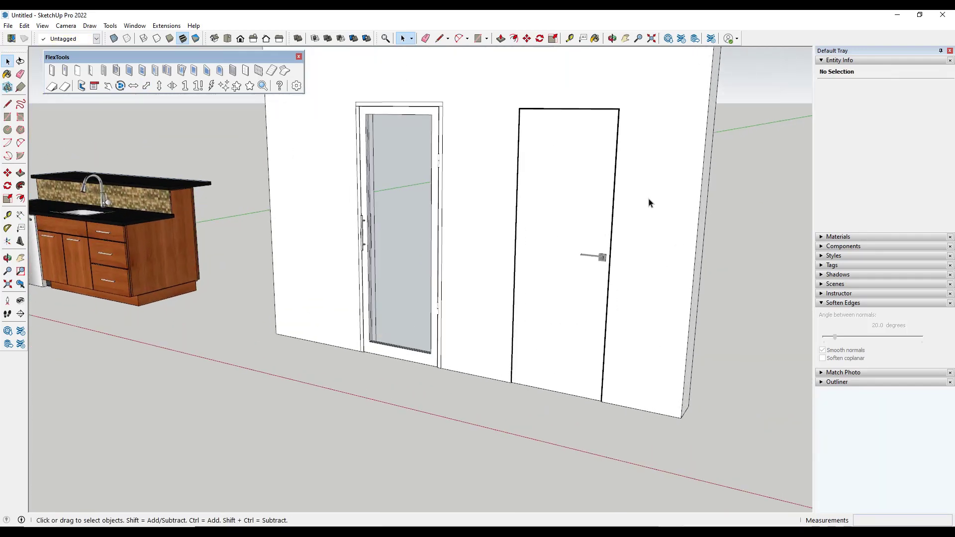
pyautogui.scroll(-2, 300, 208)
pyautogui.scroll(1, 439, 187)
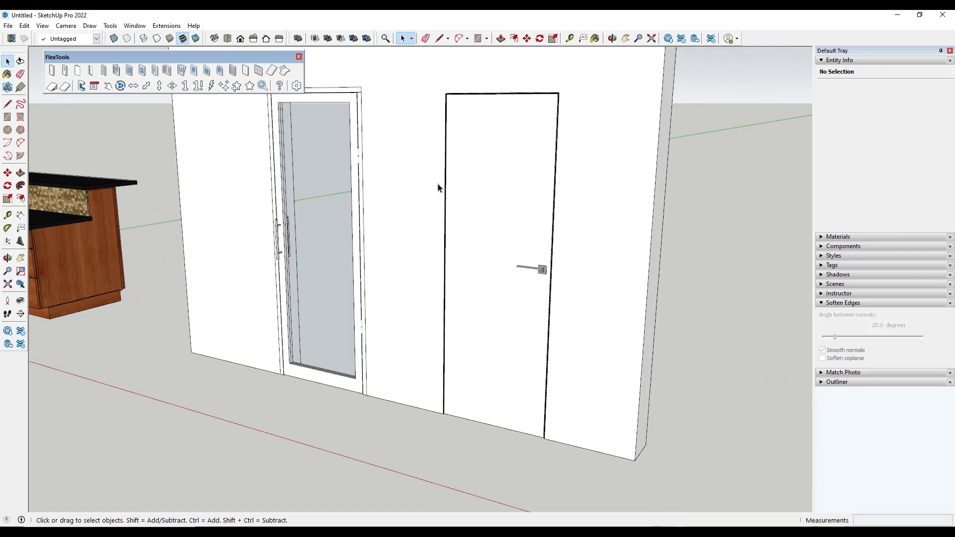
# - Flip Left/Right so the glass door's handle moves right and the white door's handle ends left
pyautogui.click(350, 180)
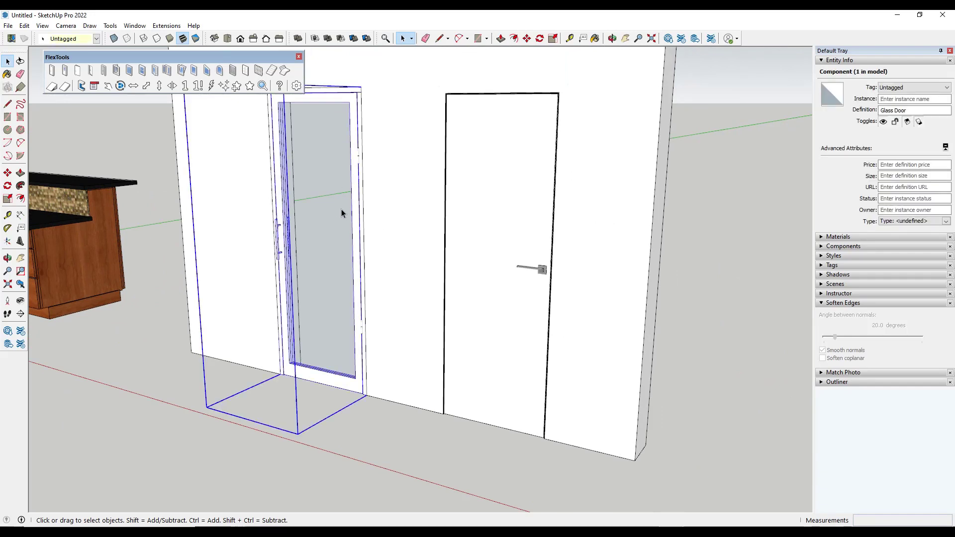
pyautogui.click(134, 85)
pyautogui.click(500, 187)
pyautogui.click(133, 86)
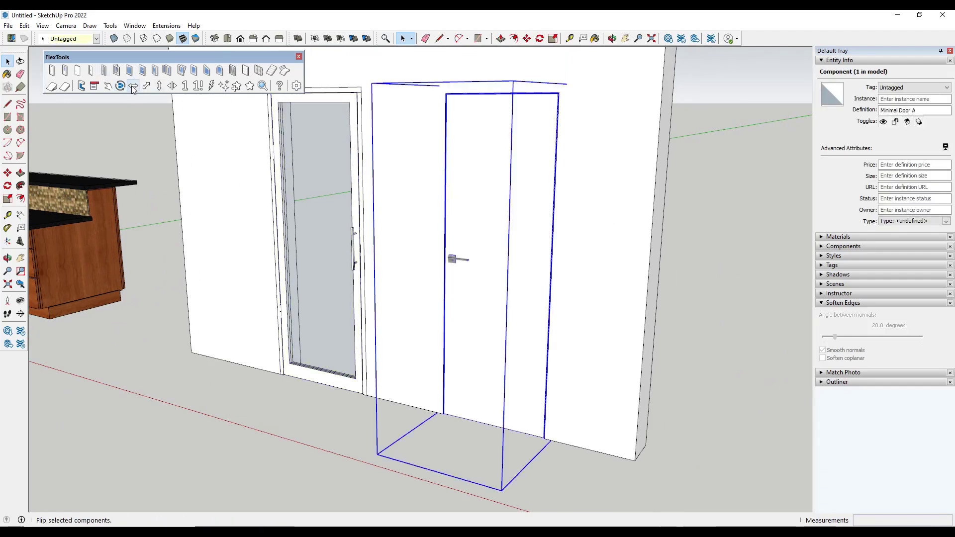
pyautogui.click(134, 86)
pyautogui.click(133, 85)
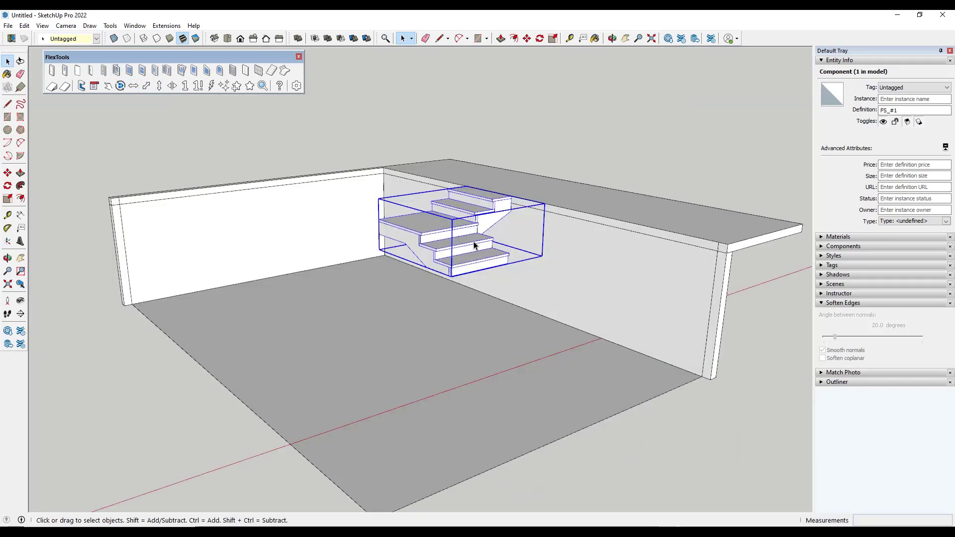
# - Scale the stair component vertically to make it taller
pyautogui.press('s')
pyautogui.click(460, 251)
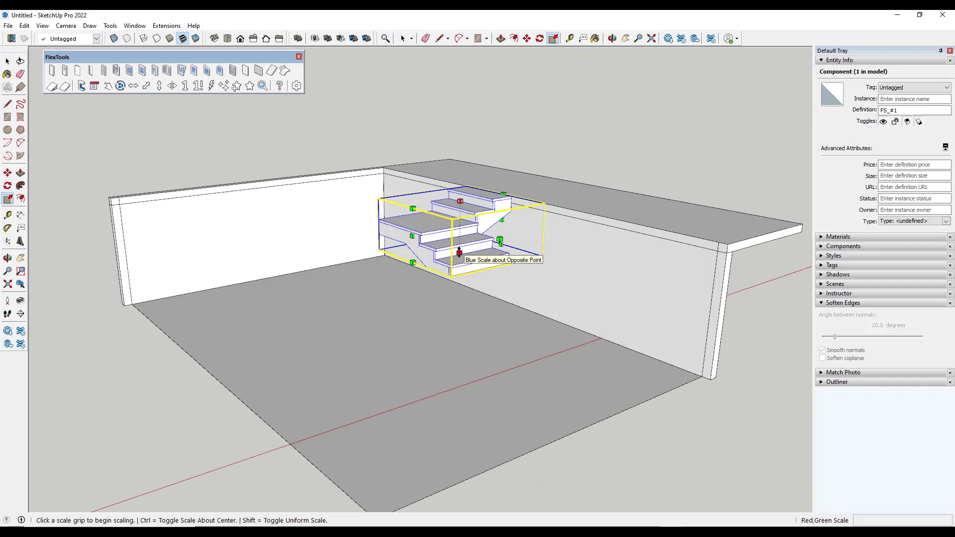
pyautogui.click(495, 345)
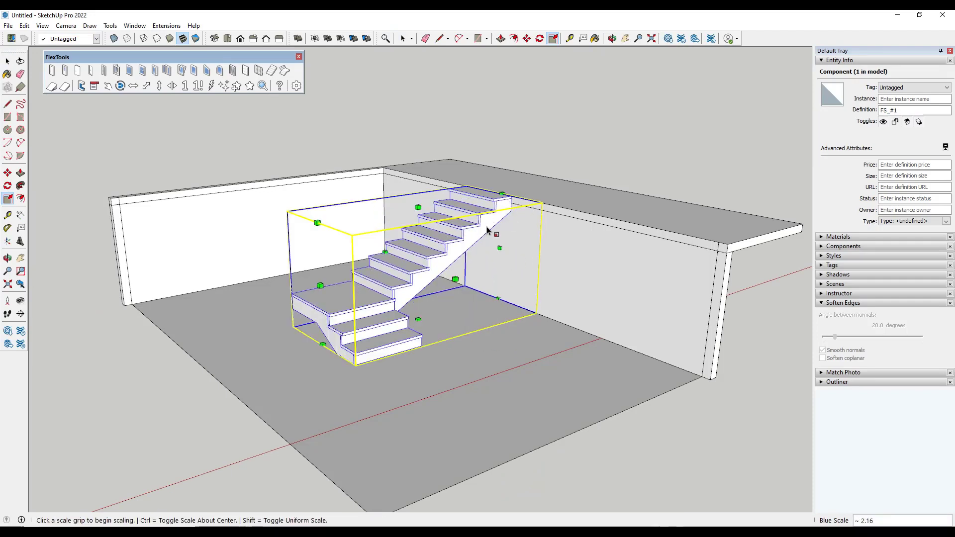
# - In the stair's Component Options, set CALCULATE STAIRS BY to Tread Length
pyautogui.rightClick(403, 279)
pyautogui.moveTo(455, 426)
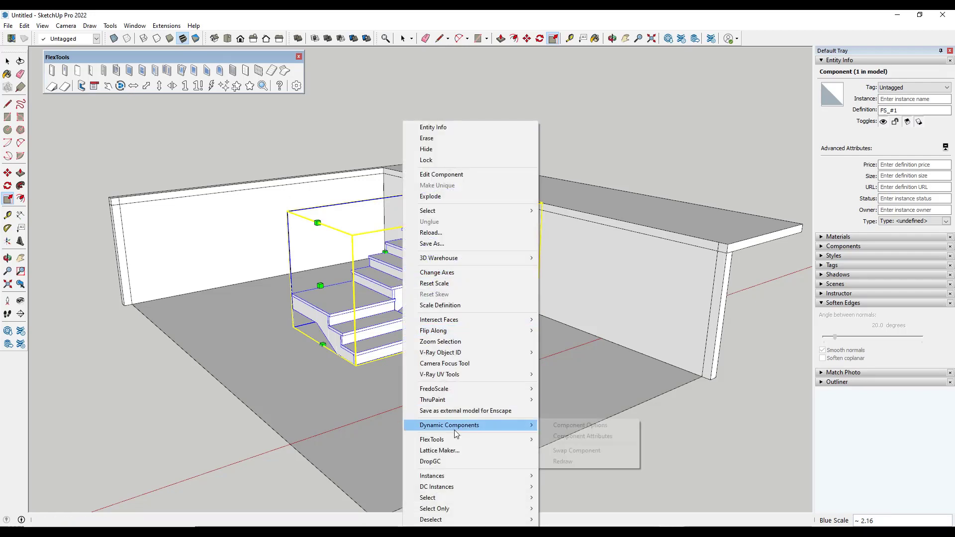
pyautogui.click(569, 426)
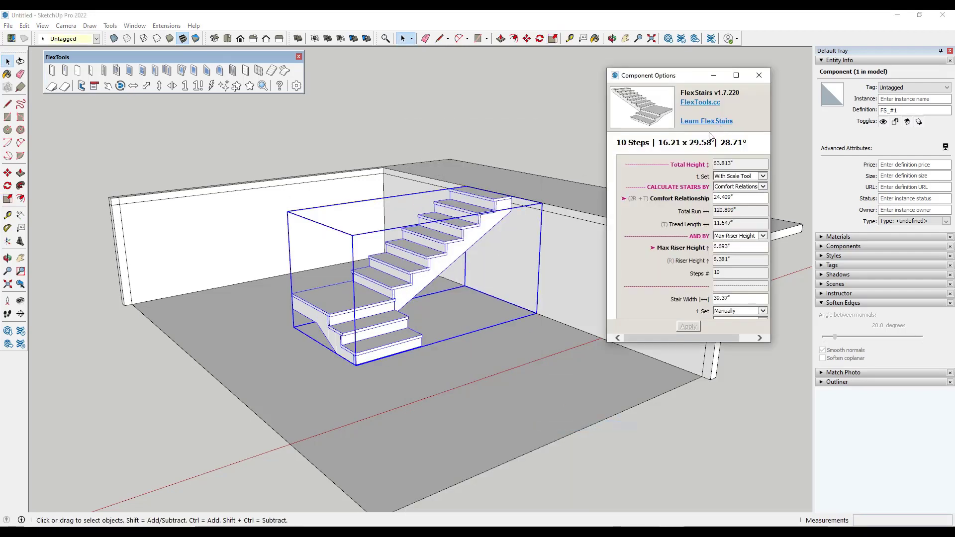
pyautogui.click(737, 187)
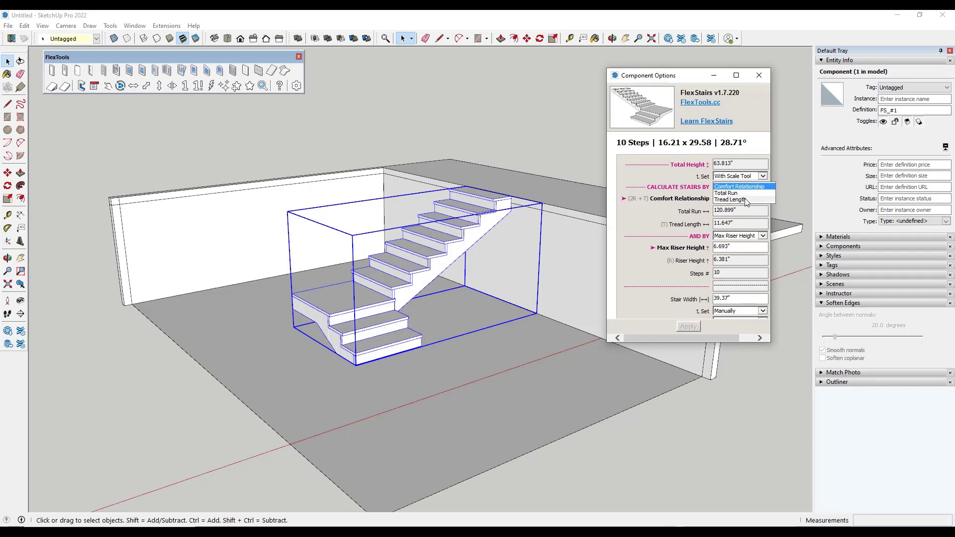
pyautogui.click(730, 200)
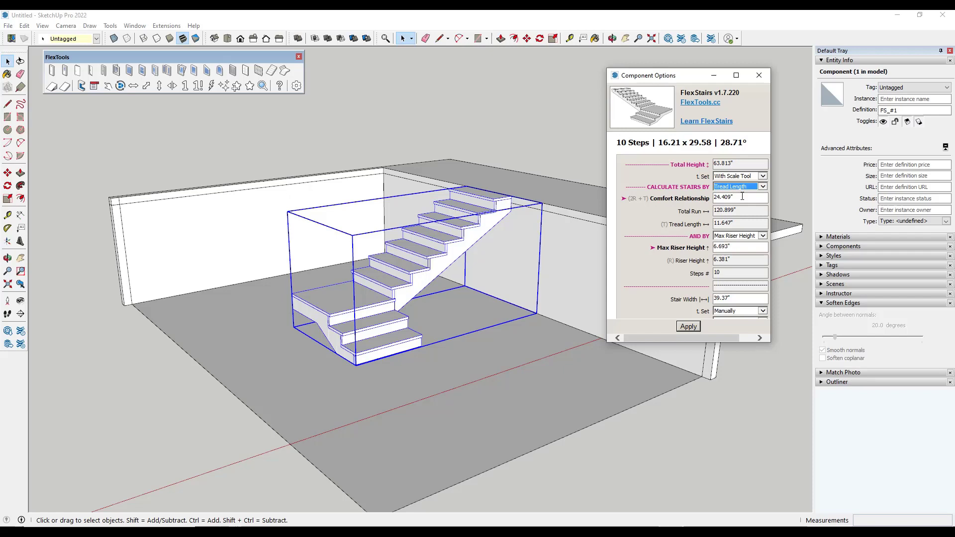
pyautogui.press('Return')
# - Set Tread Length to 6" and Max Riser Height to 3", applying each change
pyautogui.click(686, 228)
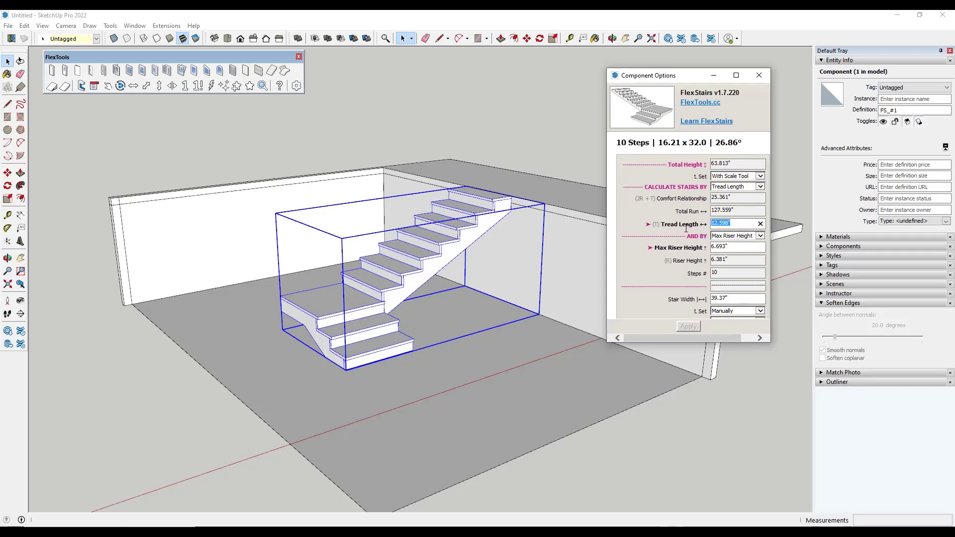
pyautogui.write('6')
pyautogui.click(690, 325)
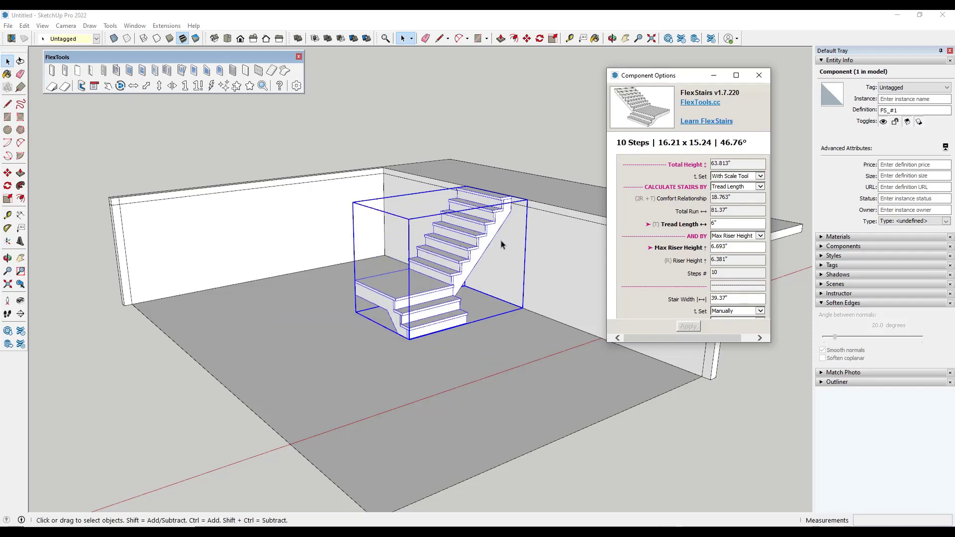
pyautogui.click(738, 247)
pyautogui.write('3')
pyautogui.click(688, 326)
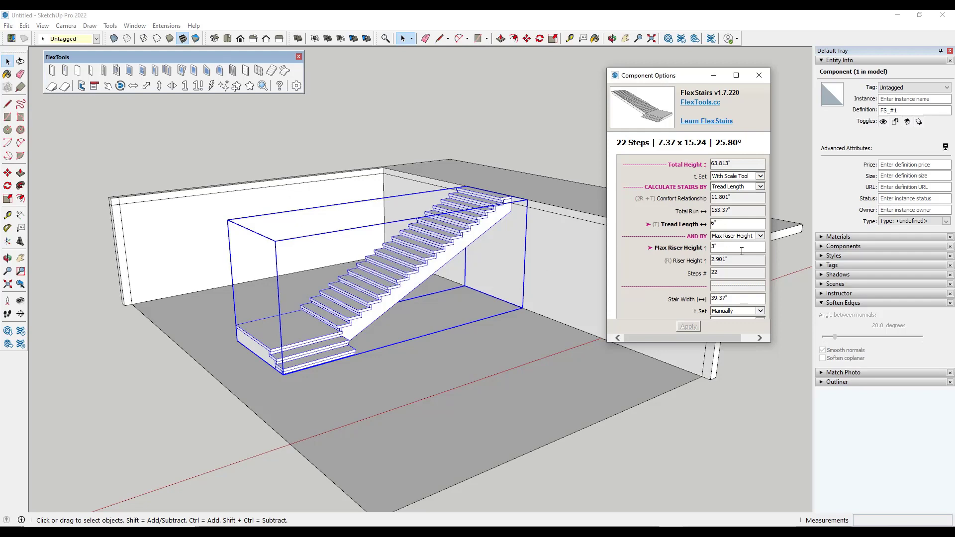
# - Apply the 12" tread and 8" riser values, then set Landing at Step # to 6
pyautogui.press('Return')
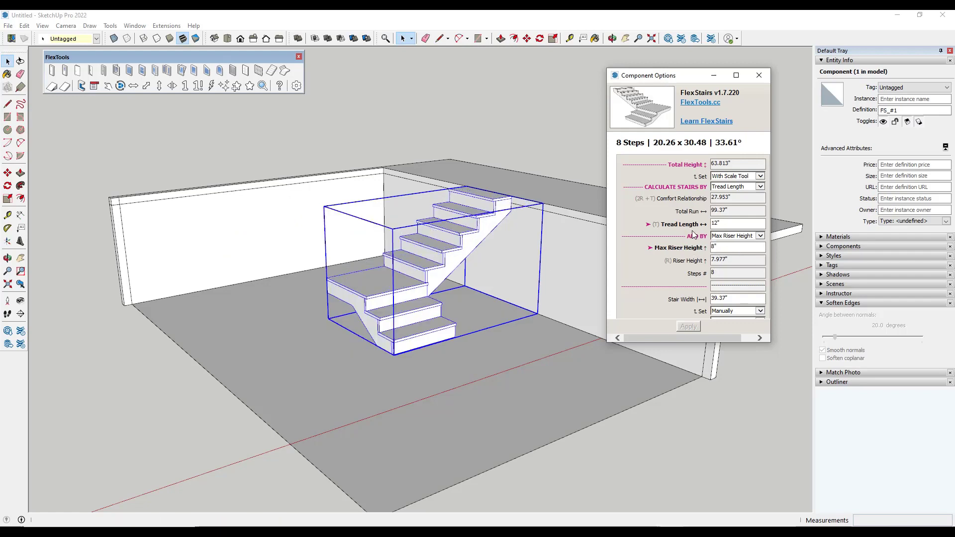
pyautogui.scroll(-6, 683, 251)
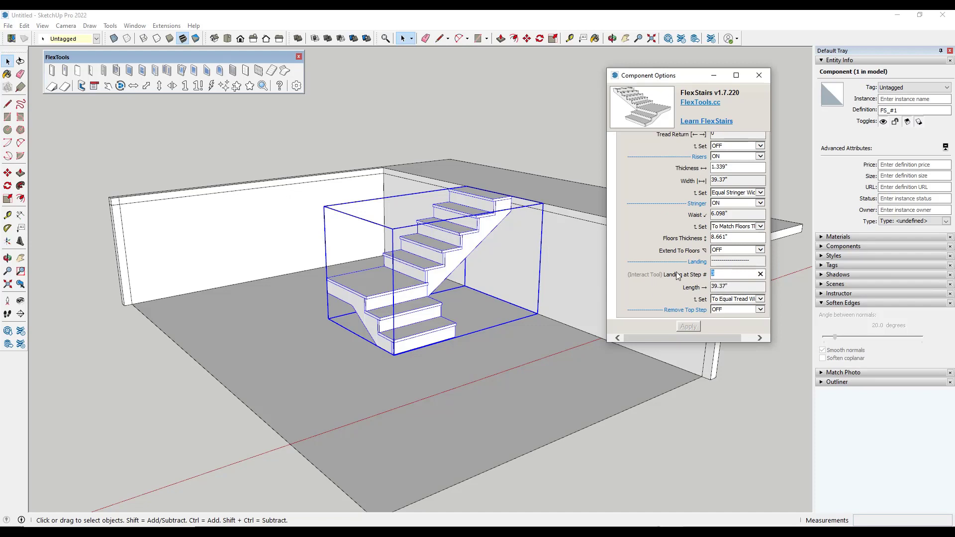
pyautogui.write('6')
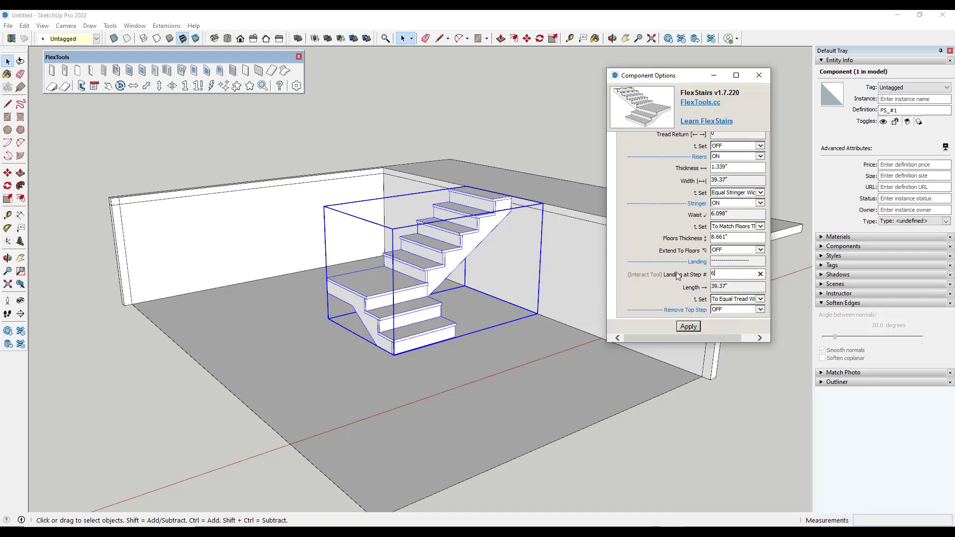
pyautogui.click(689, 328)
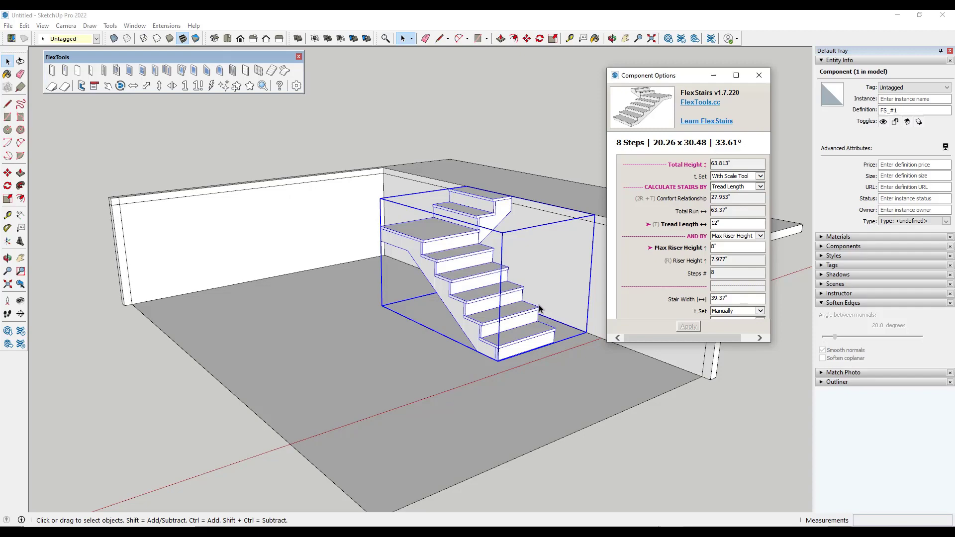
pyautogui.moveTo(539, 312)
pyautogui.keyDown('shift'); pyautogui.mouseDown(button='middle')
pyautogui.moveTo(479, 287)
pyautogui.moveTo(490, 292)
pyautogui.mouseUp(button='middle'); pyautogui.keyUp('shift')
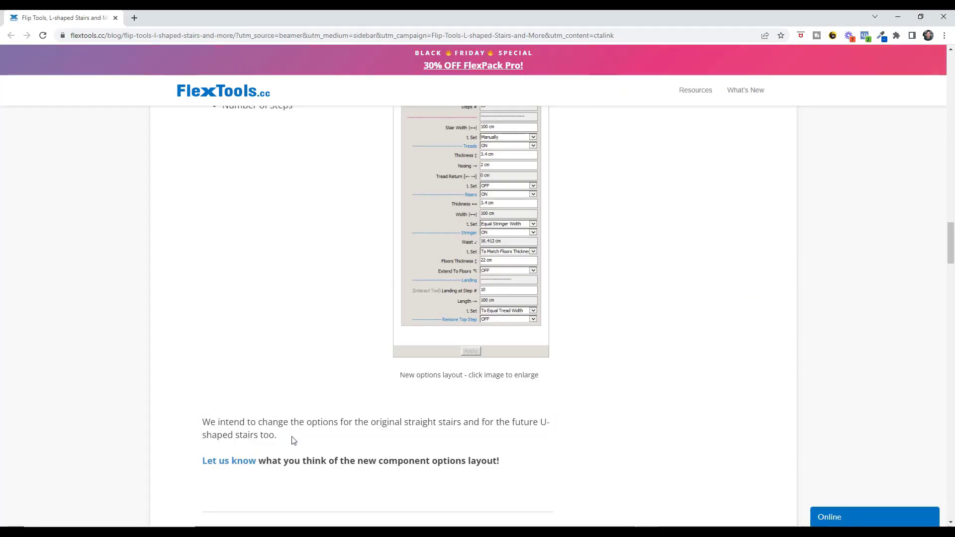
# - Highlight the blog paragraph about changing stair options and scroll up to the numbered steps
pyautogui.moveTo(293, 441); pyautogui.dragTo(197, 423)
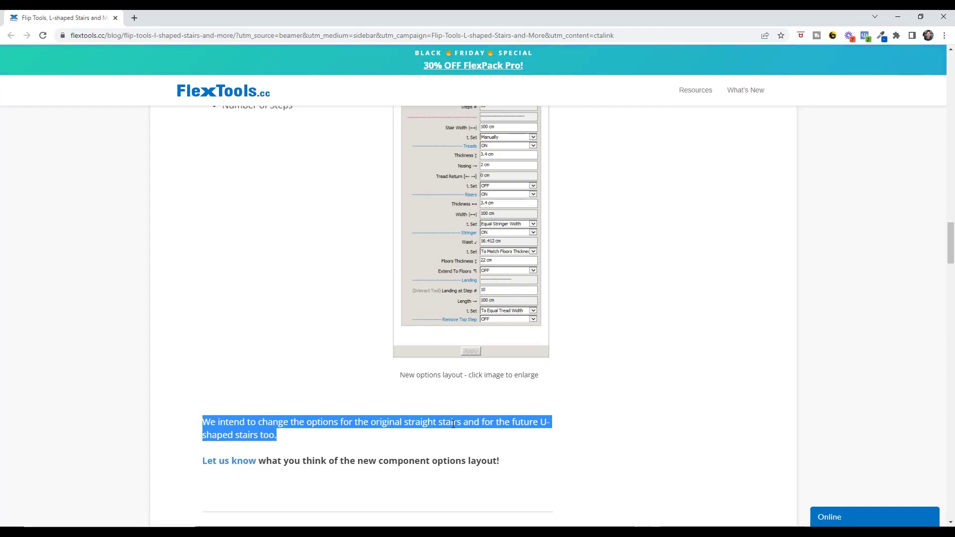
pyautogui.scroll(4, 453, 423)
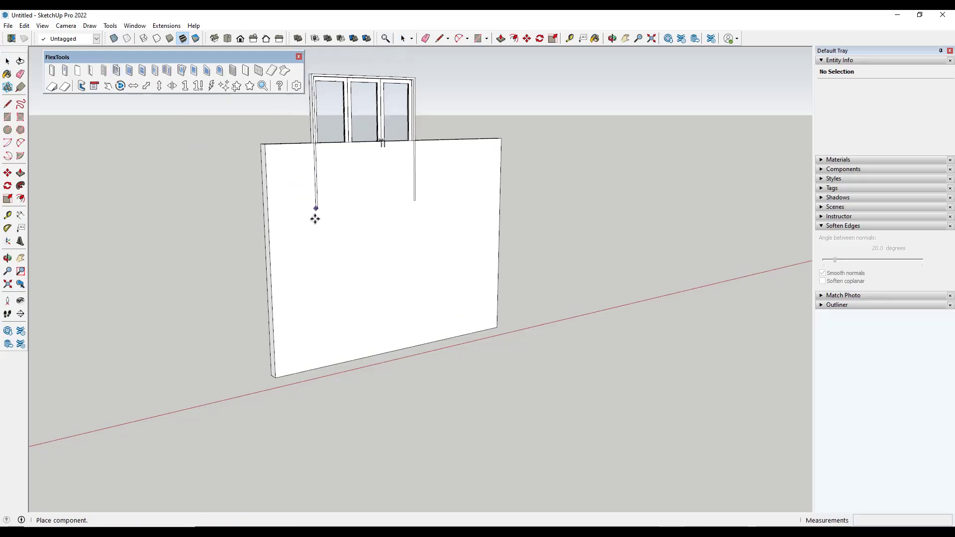
# - Place the Bi-Fold Door at the wall's base and a Sliding Window raised about 9 7/16"
pyautogui.click(298, 371)
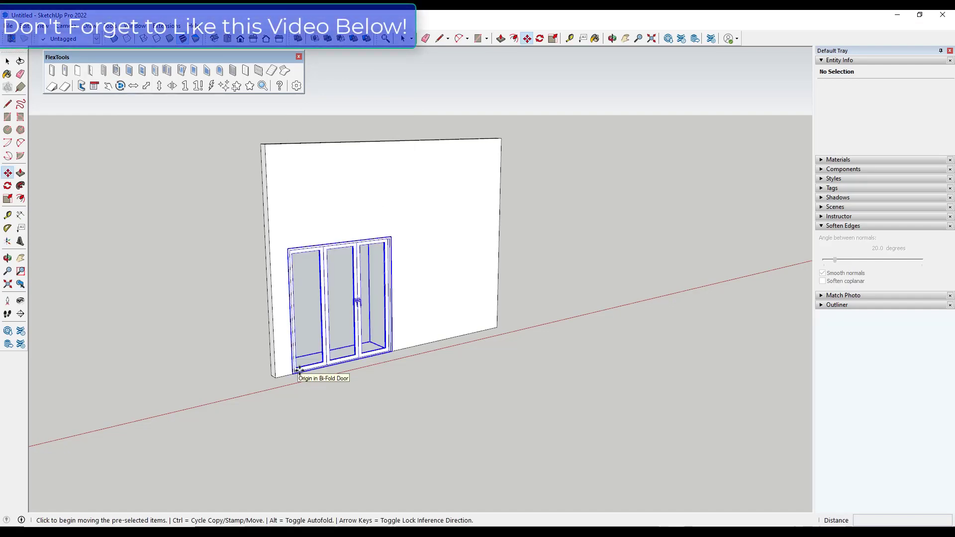
pyautogui.press('space')
pyautogui.click(129, 73)
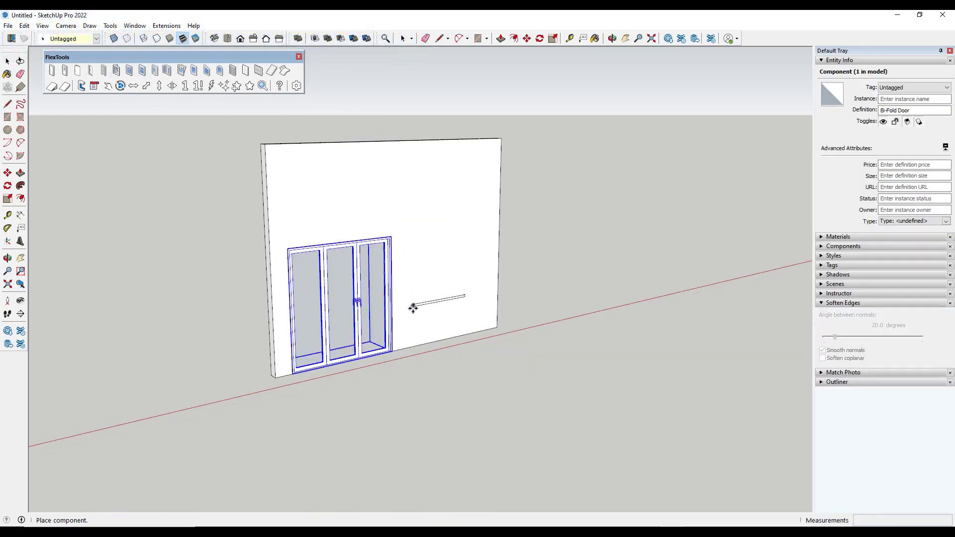
pyautogui.click(413, 307)
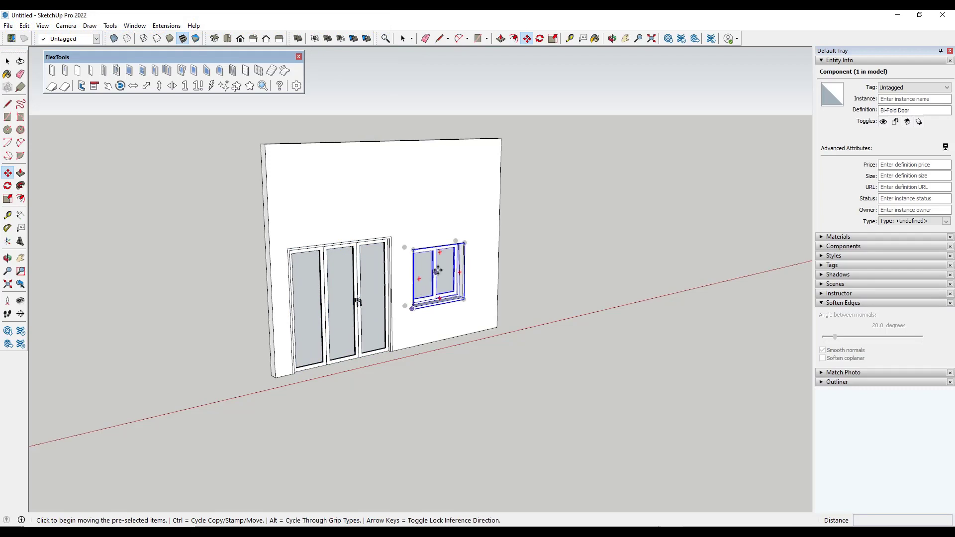
pyautogui.click(413, 249)
pyautogui.click(395, 239)
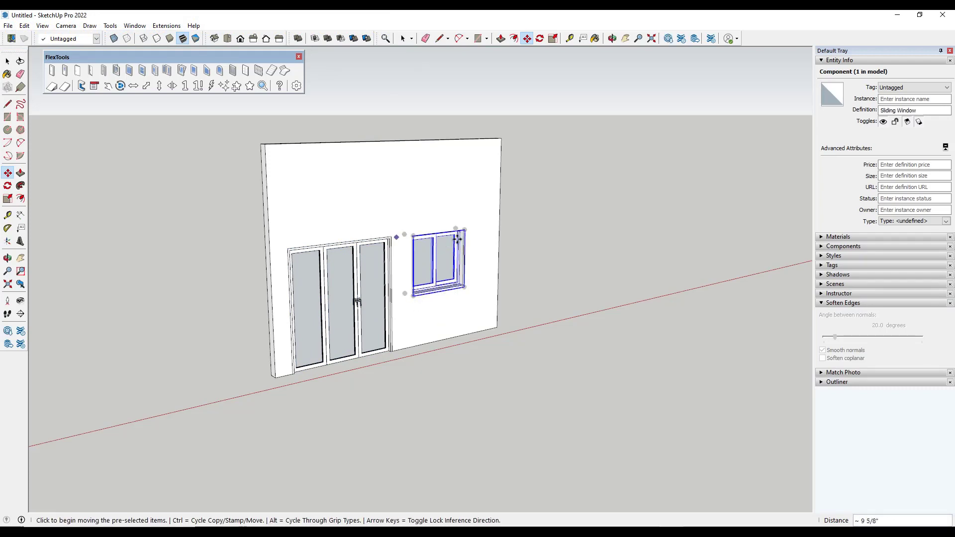
pyautogui.press('space')
# - Open the FlexTools news post and scroll to 'Wallcutter now works with Groups!'
pyautogui.click(323, 279)
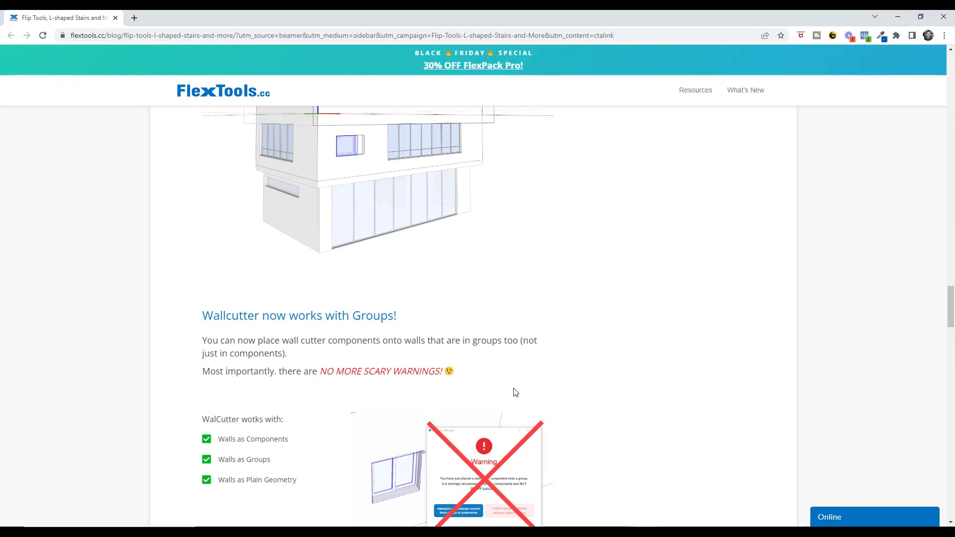
pyautogui.scroll(-3, 444, 346)
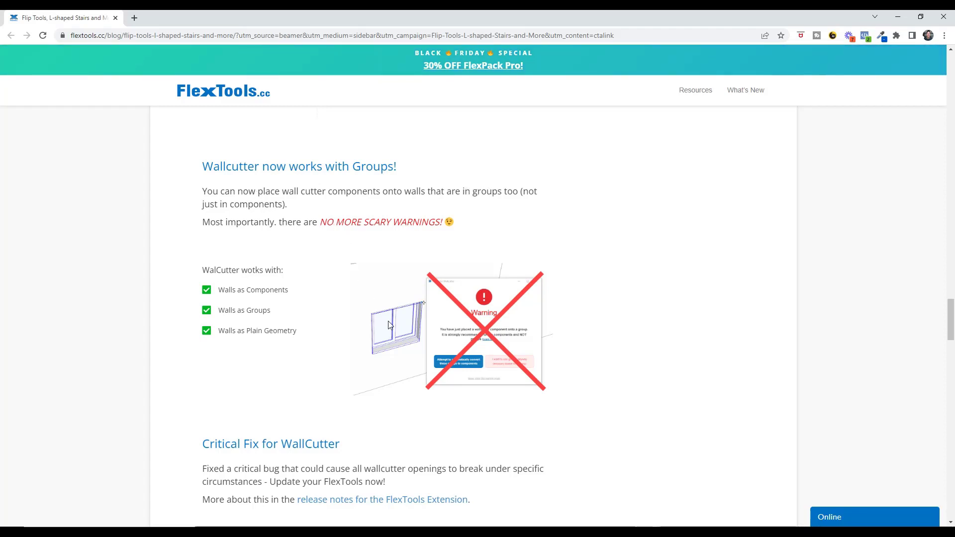
pyautogui.scroll(-2, 430, 267)
pyautogui.scroll(1, 431, 247)
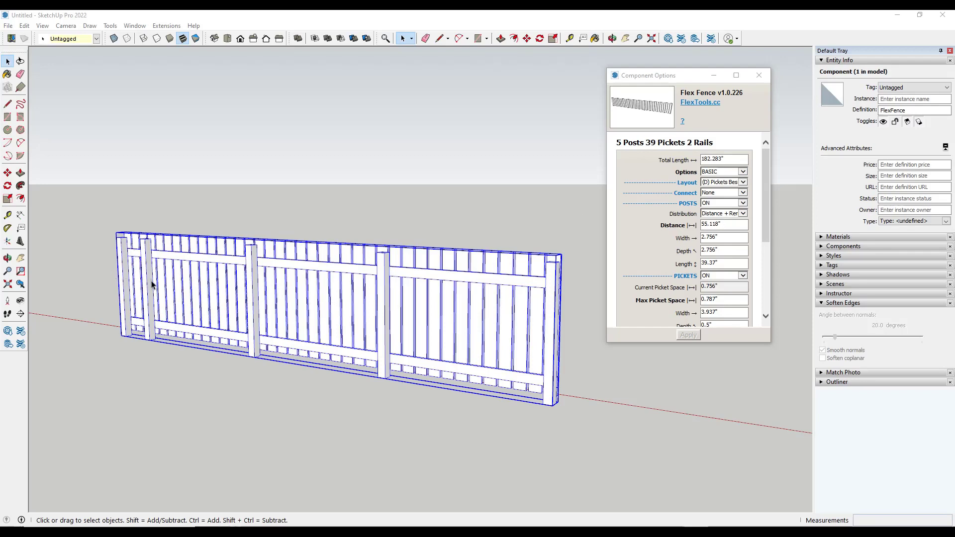
# - Set the fence's Distribution to 'Equal Distance (Max)' and orbit to inspect the 6 posts
pyautogui.click(726, 216)
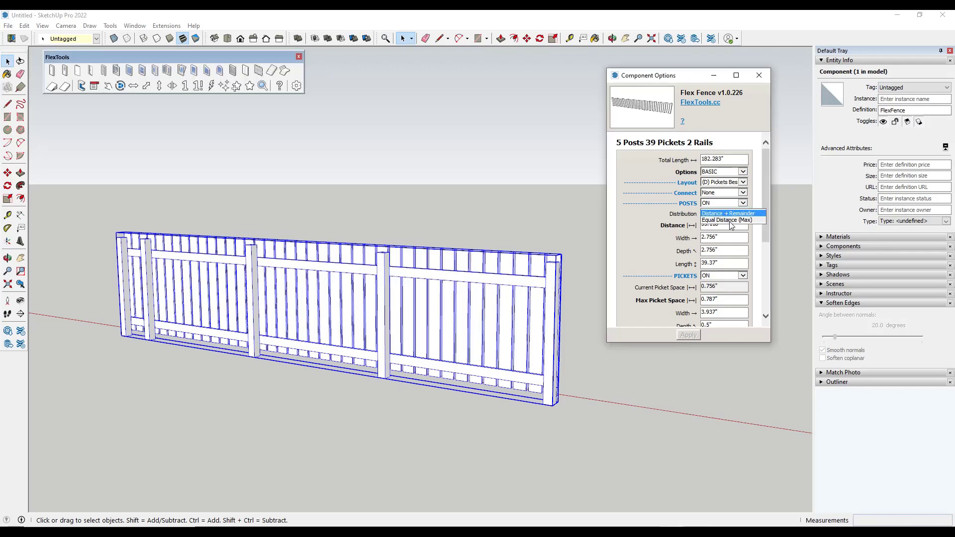
pyautogui.click(730, 220)
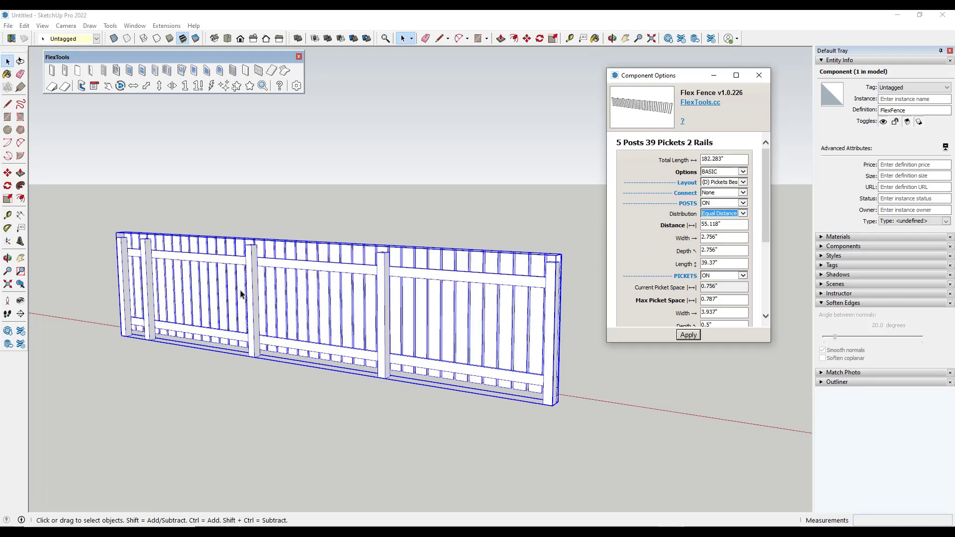
pyautogui.click(687, 335)
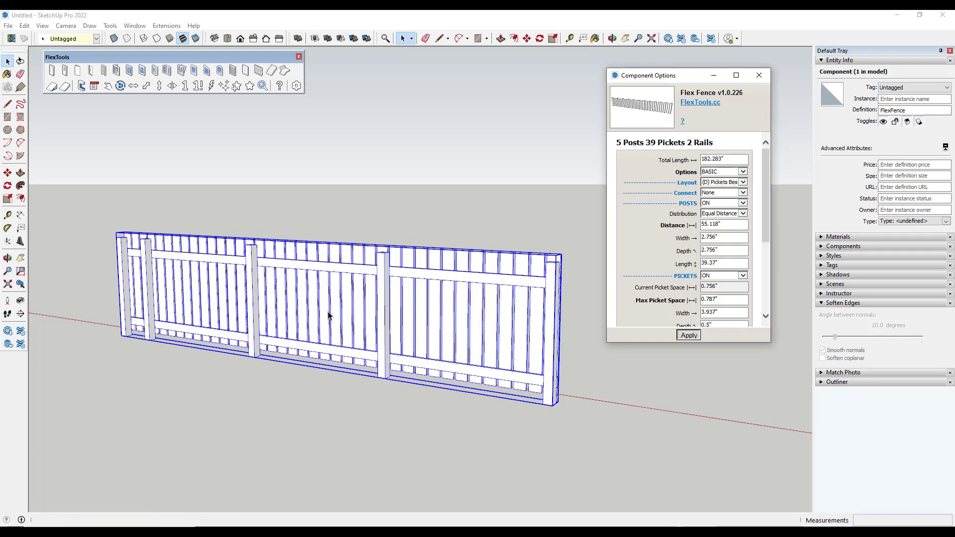
pyautogui.moveTo(401, 337); pyautogui.dragTo(452, 341, button='middle')
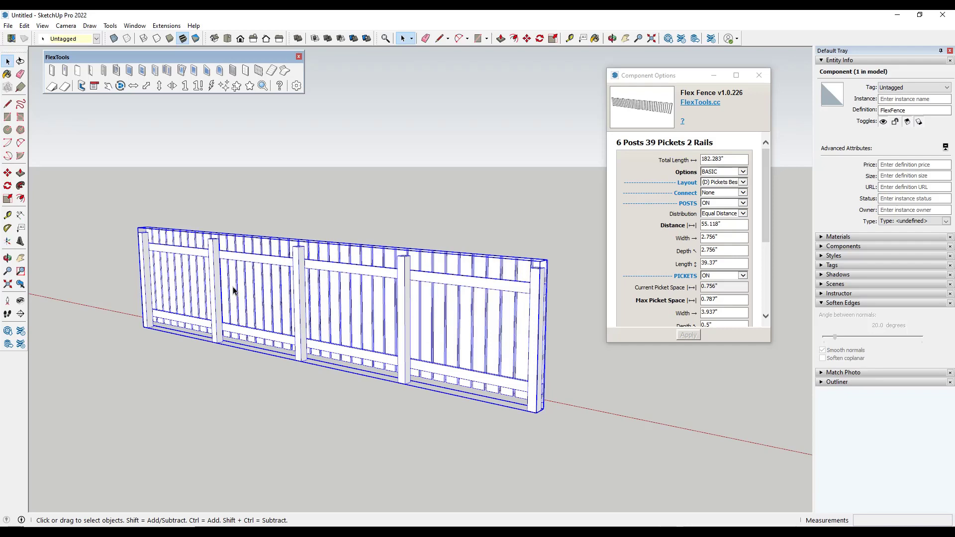
pyautogui.scroll(-1, 395, 368)
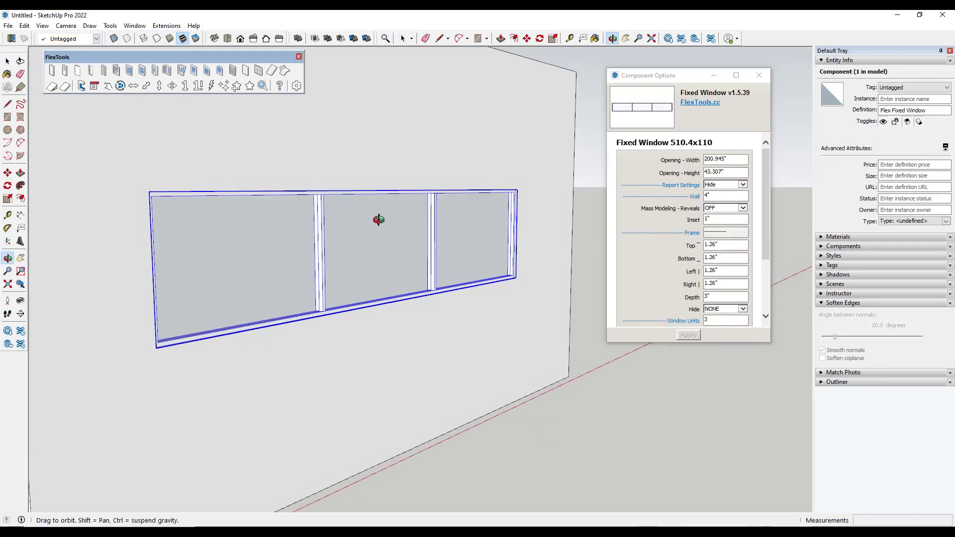
# - Change the Fixed Window's Window Units from 3 to 6, then orbit and zoom to view it
pyautogui.press('s')
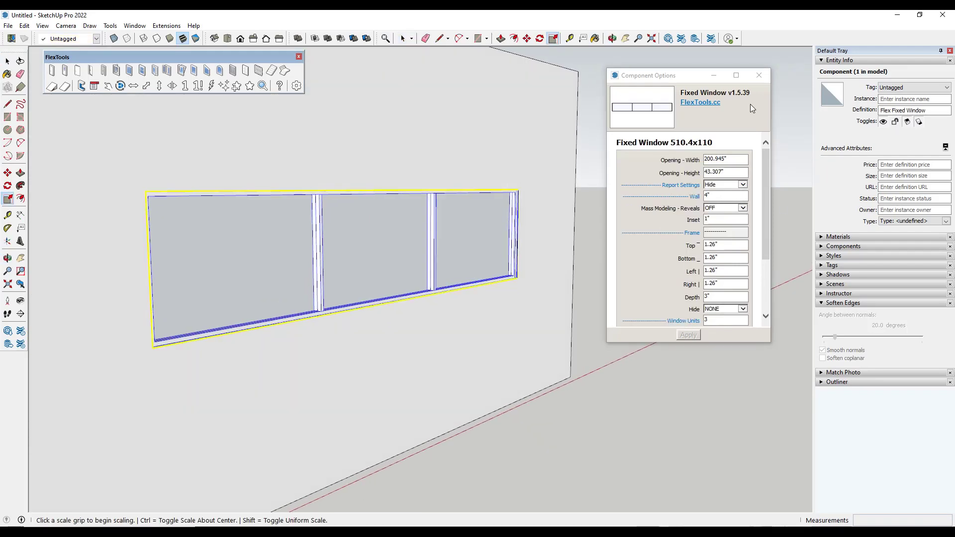
pyautogui.scroll(-1, 667, 268)
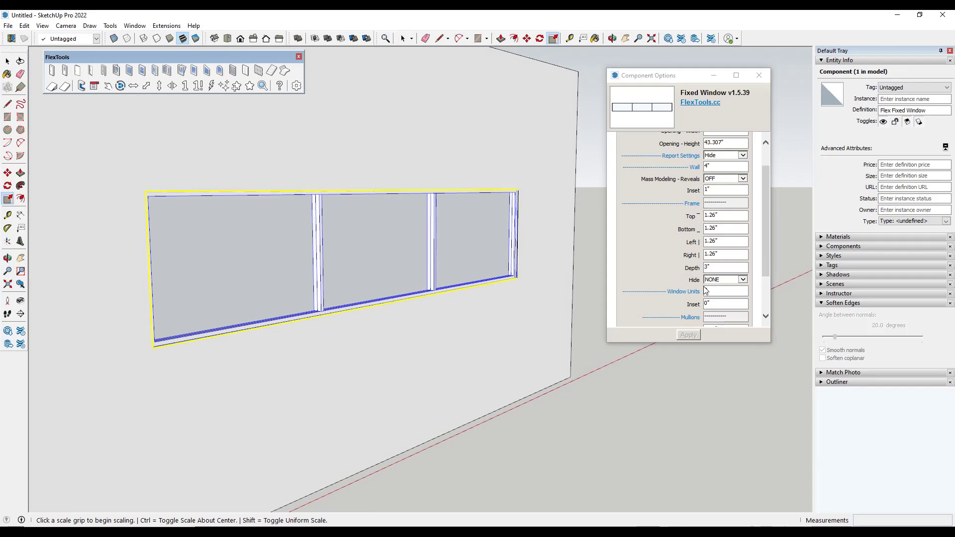
pyautogui.doubleClick(724, 291)
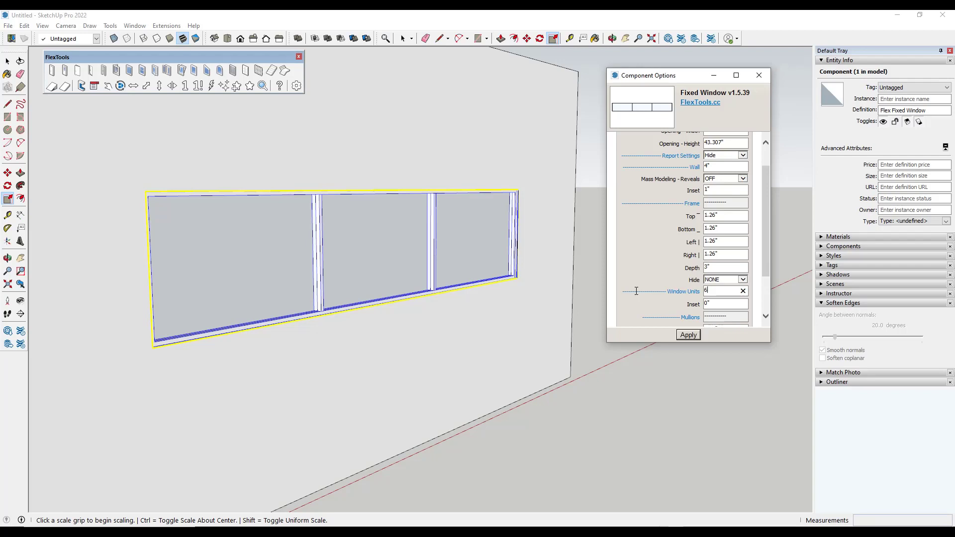
pyautogui.click(687, 334)
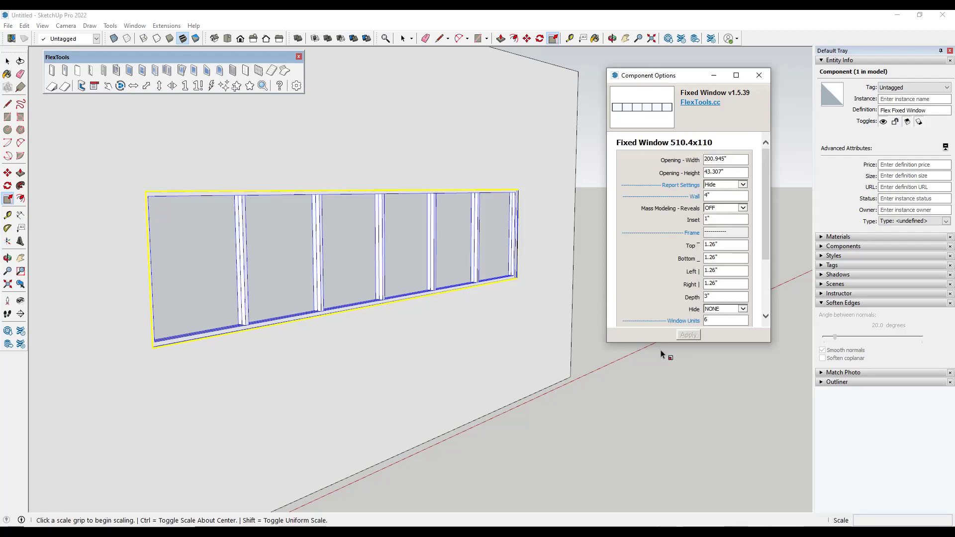
pyautogui.moveTo(407, 267); pyautogui.dragTo(426, 257, button='middle')
pyautogui.scroll(-2, 427, 257)
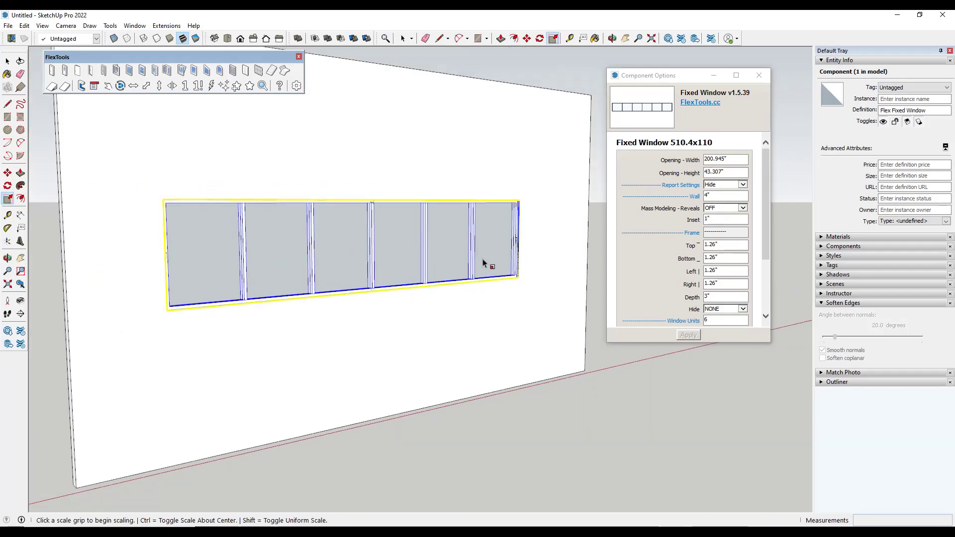
pyautogui.scroll(-1, 662, 268)
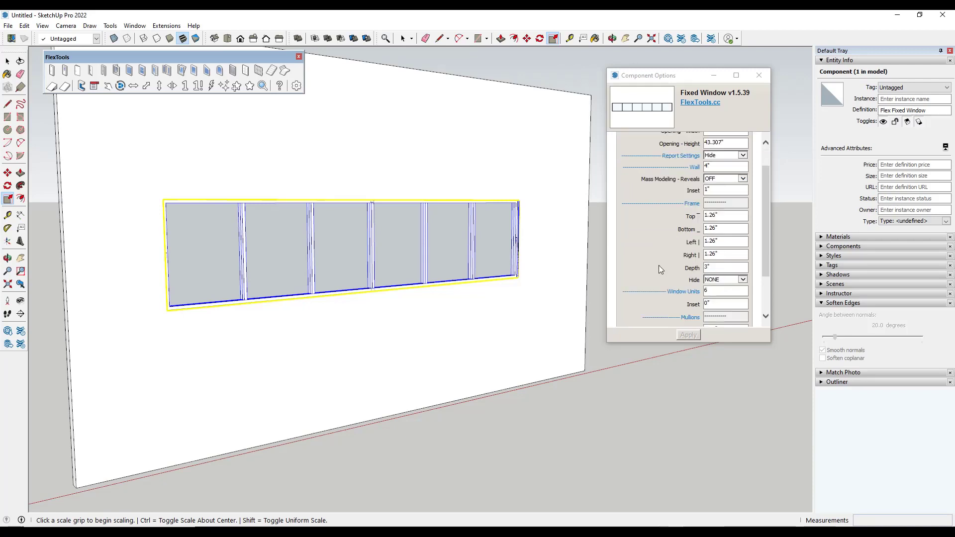
pyautogui.scroll(1, 670, 265)
pyautogui.scroll(-3, 675, 262)
pyautogui.moveTo(347, 255); pyautogui.dragTo(327, 264, button='middle')
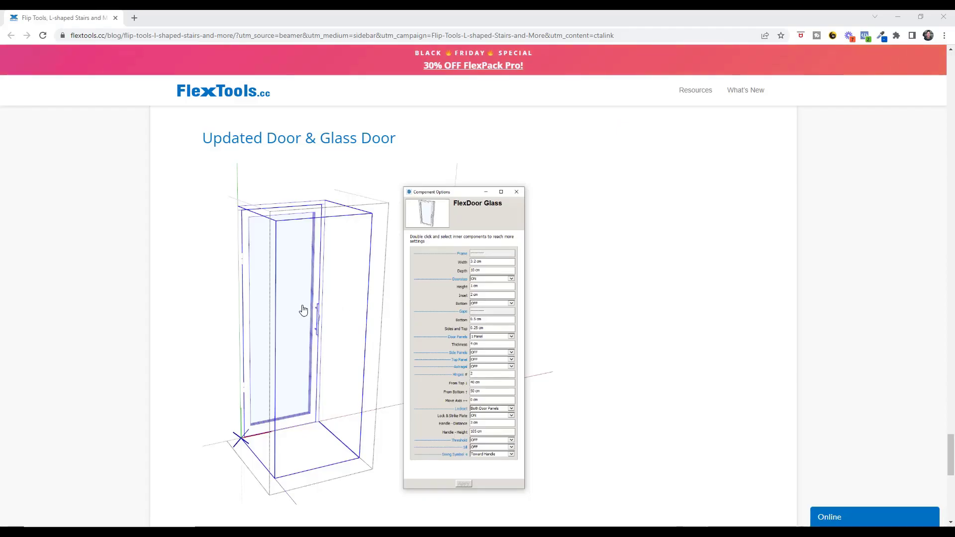
pyautogui.scroll(-4, 319, 303)
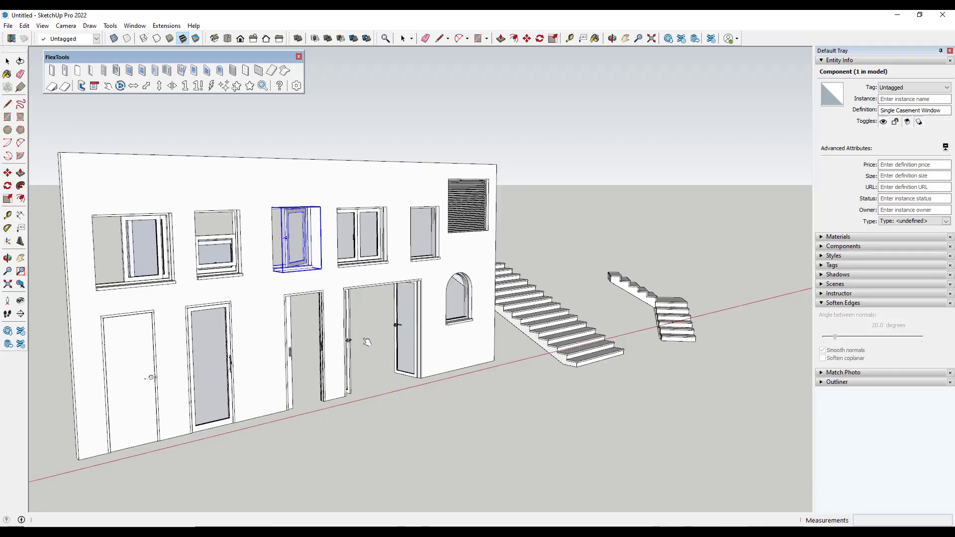
# - Return from the blog's Door options note to the SketchUp wall model
pyautogui.click(363, 346)
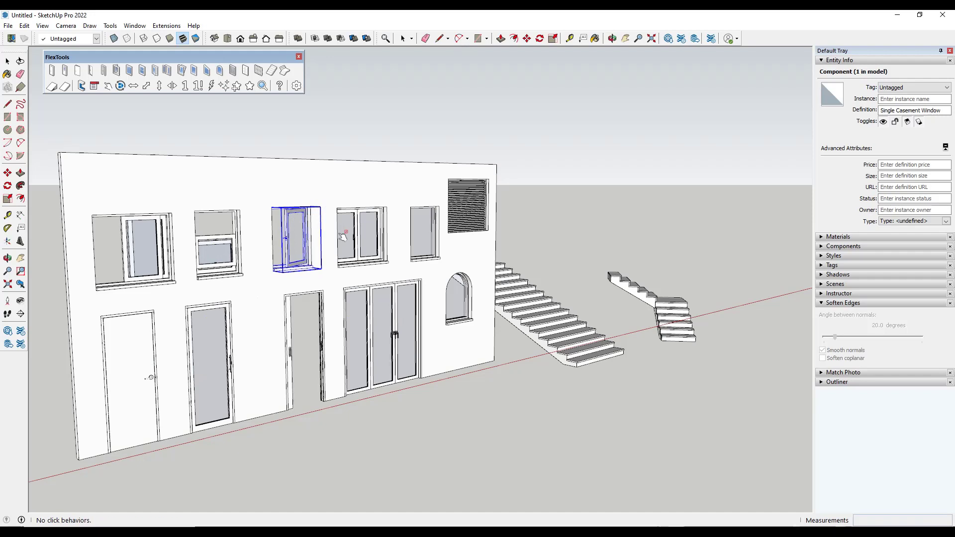
pyautogui.click(295, 246)
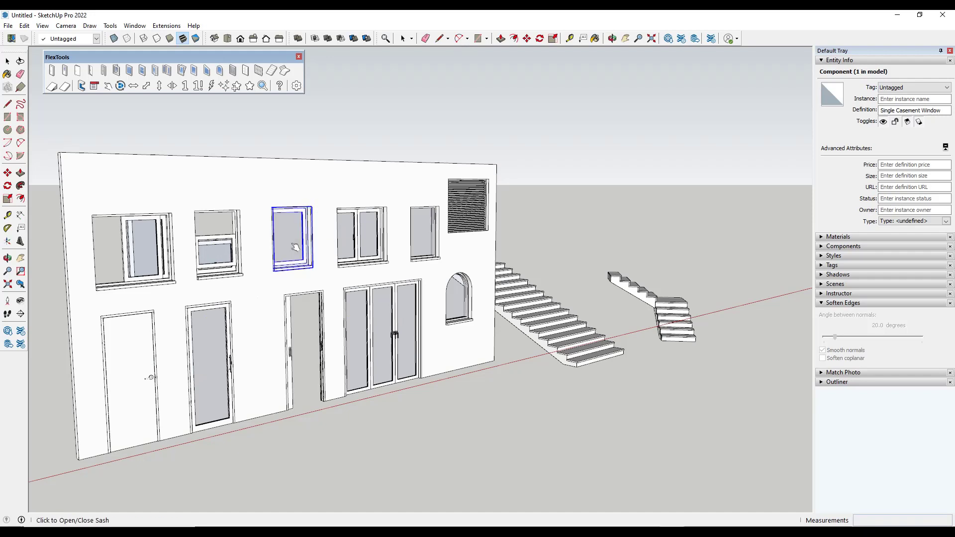
pyautogui.click(295, 247)
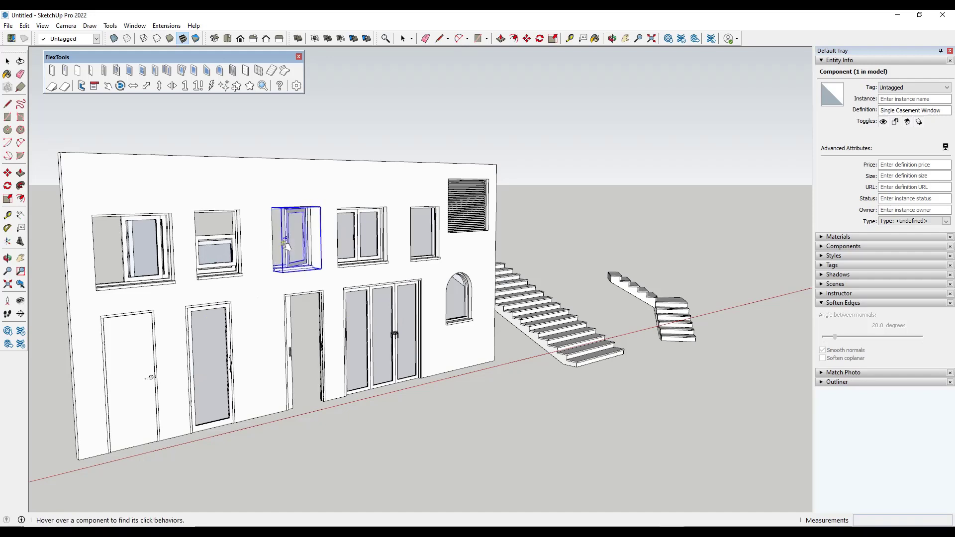
pyautogui.click(146, 87)
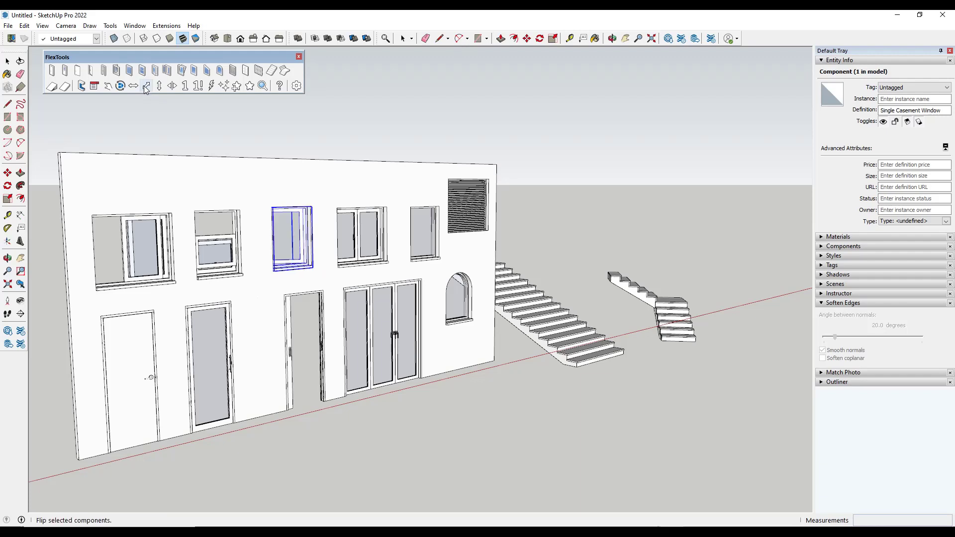
pyautogui.click(146, 88)
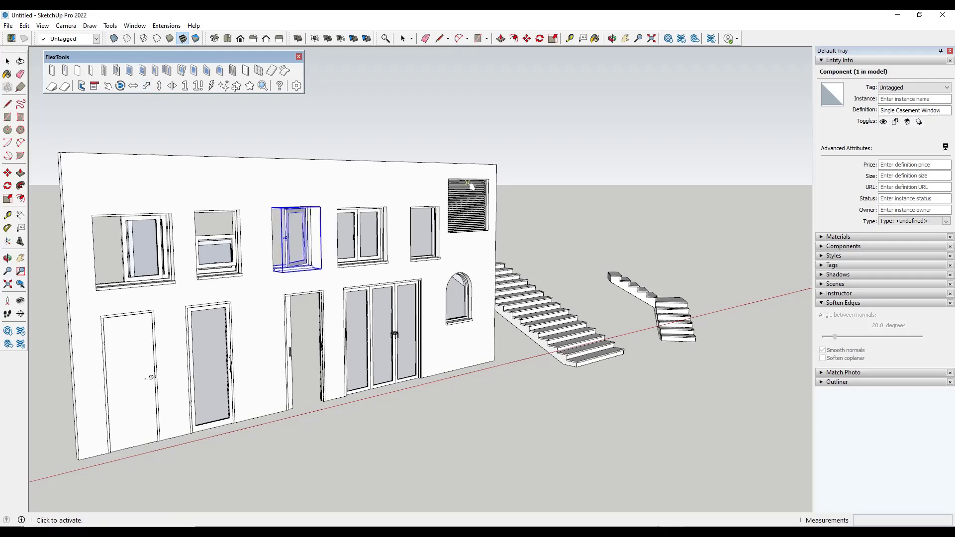